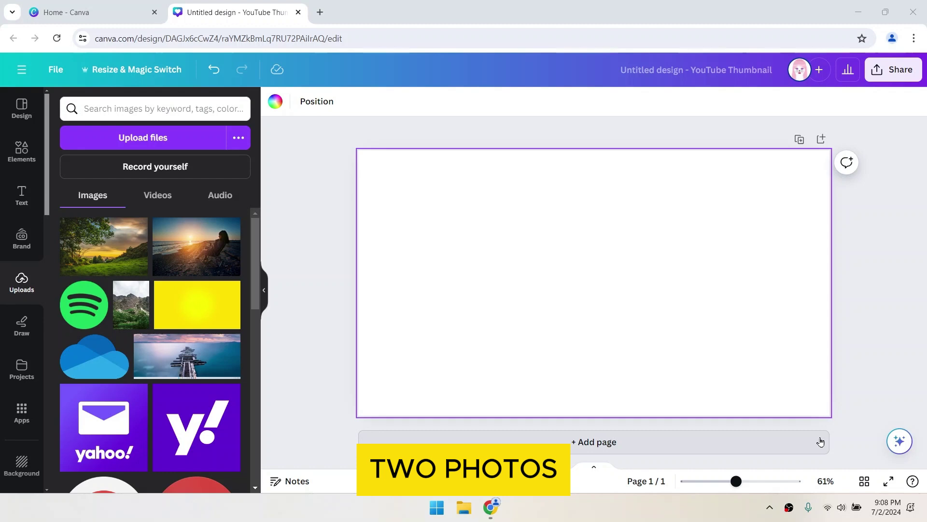
Step: Set the green landscape photo as the background of page 1
click(142, 250)
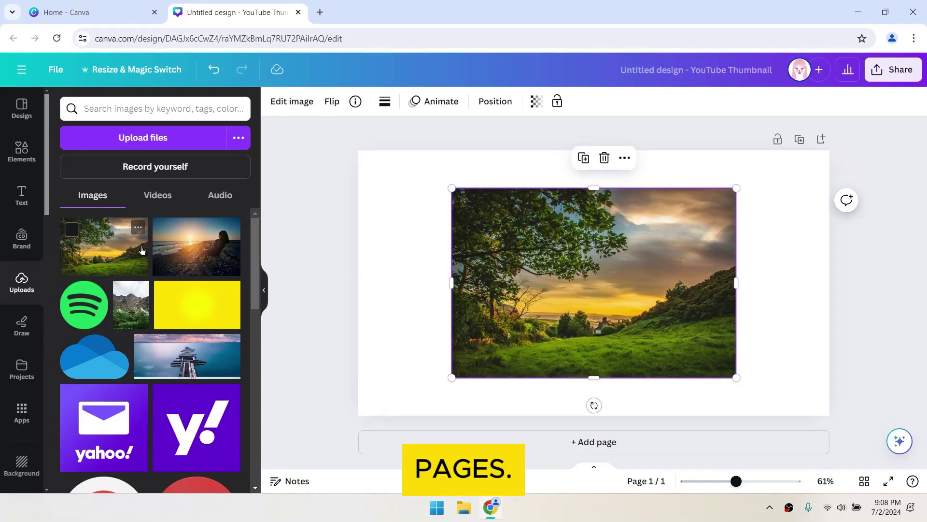
right_click(630, 265)
click(681, 448)
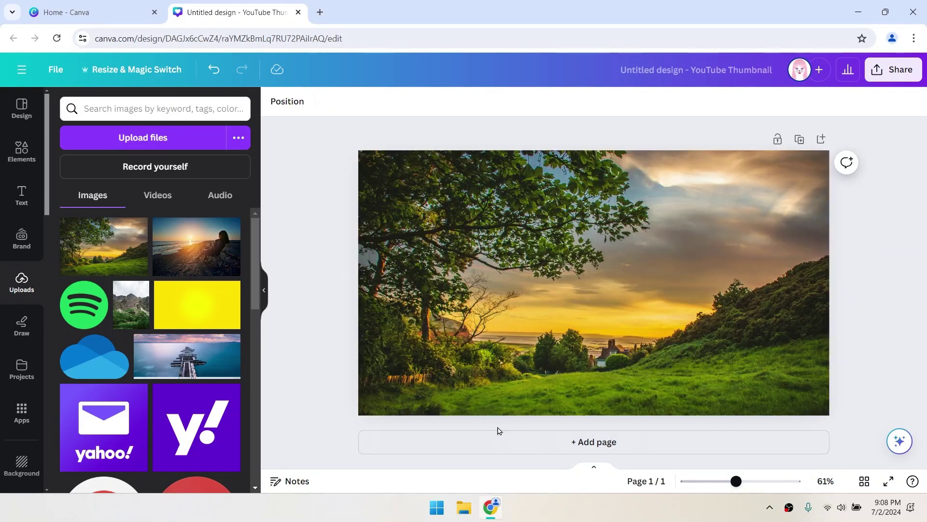
Step: Add a second page and make the beach sunset photo its background
click(478, 442)
click(210, 251)
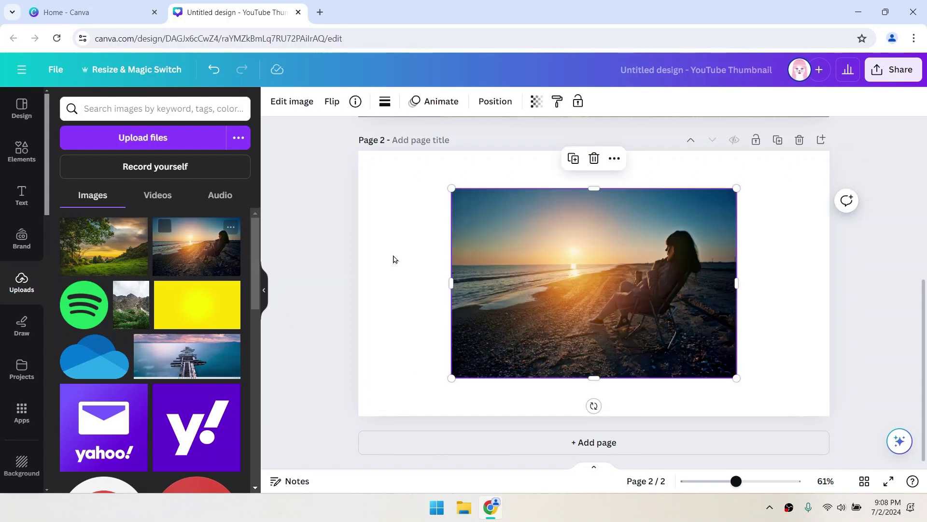
right_click(582, 259)
click(616, 449)
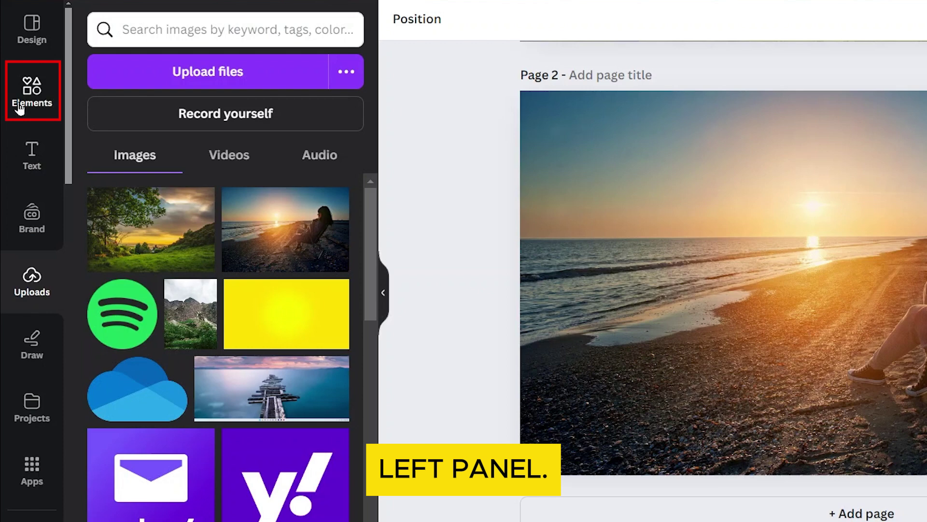
Step: Search Elements for 'GRAD' graphics and add the grey gradient to page 2
click(20, 108)
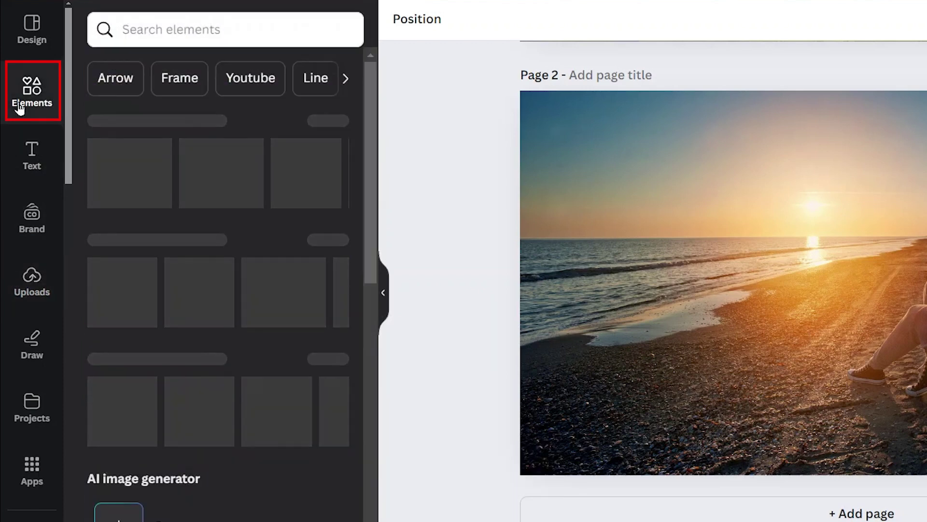
click(206, 30)
text(GRADIENT)
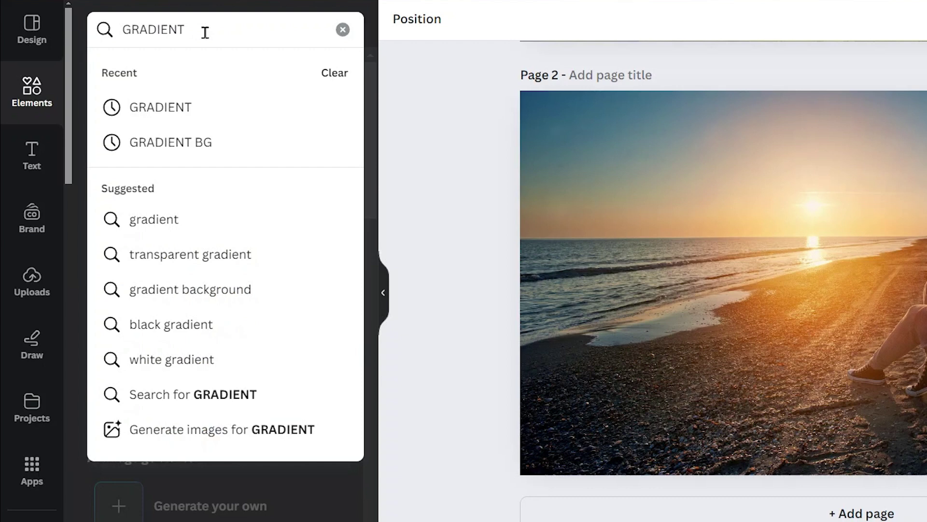
key(Return)
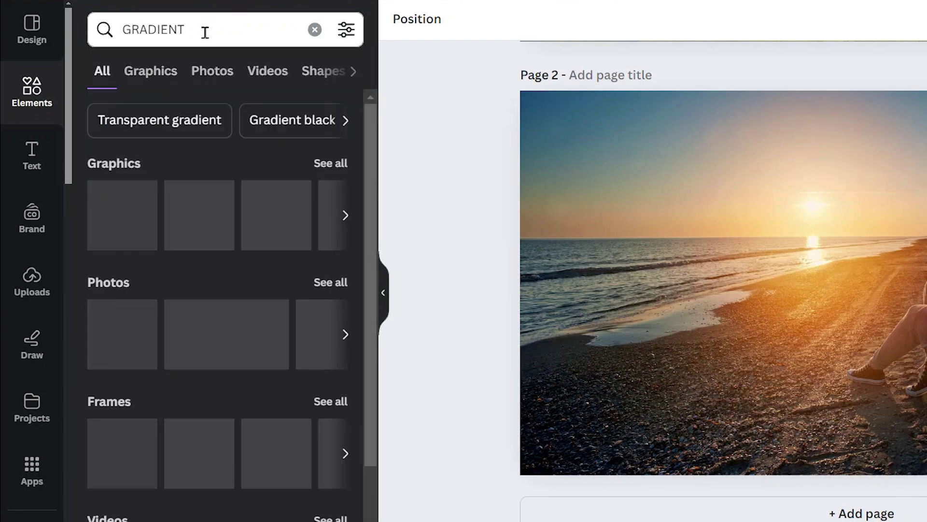
click(154, 87)
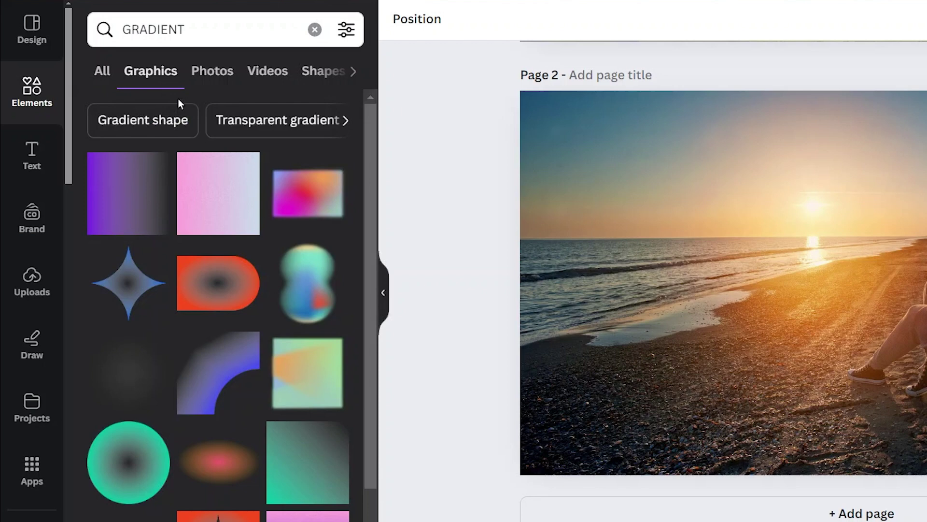
scroll(307, 195, down, 7)
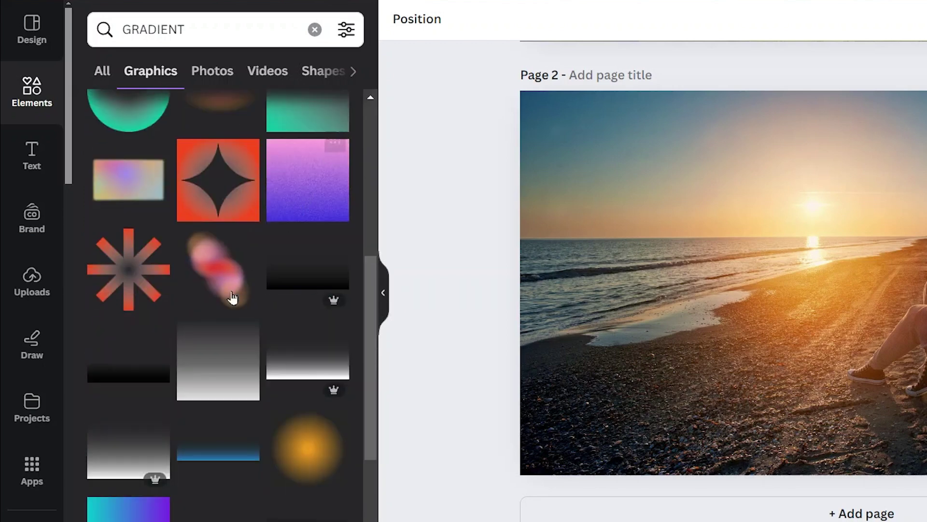
click(198, 376)
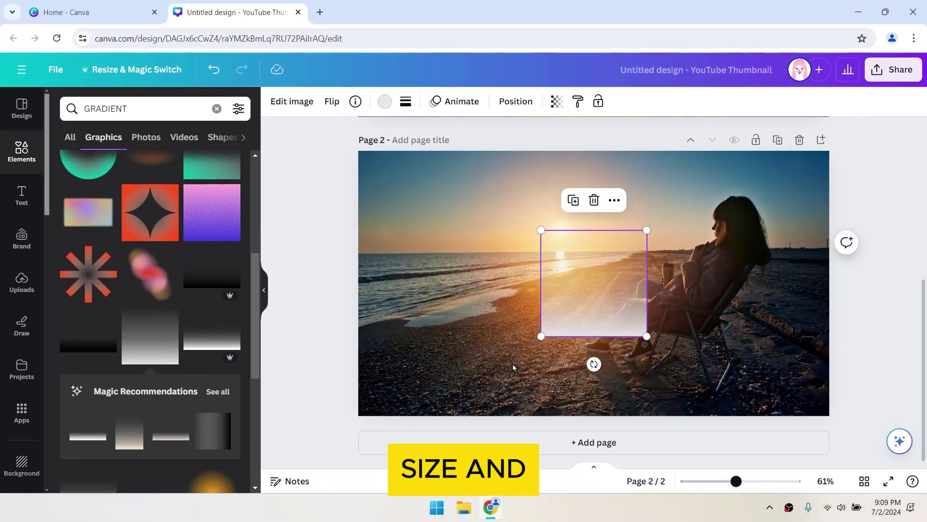
Step: Rotate the gradient about 90° and enlarge it to roughly 841 × 841 over page 2's left side
drag(541, 336, 474, 403)
drag(561, 423, 471, 316)
drag(544, 332, 426, 255)
drag(532, 321, 597, 450)
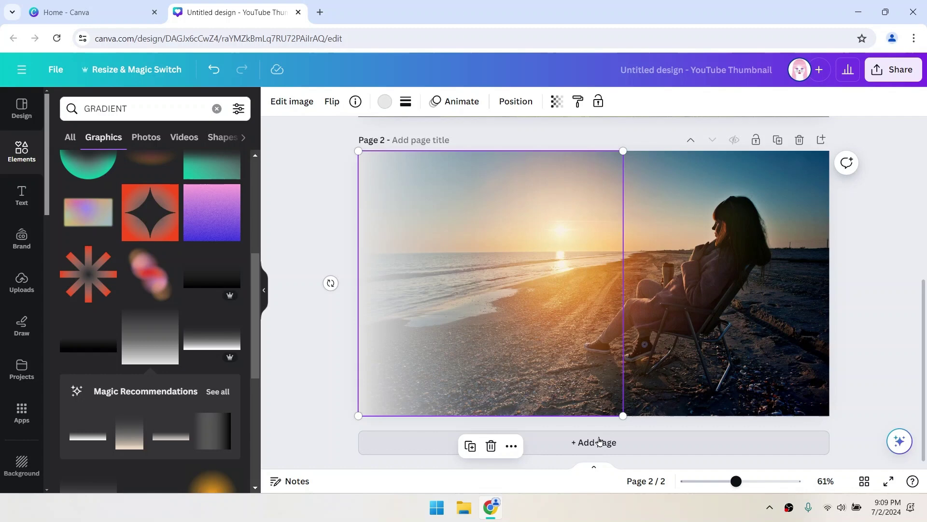
drag(622, 416, 663, 461)
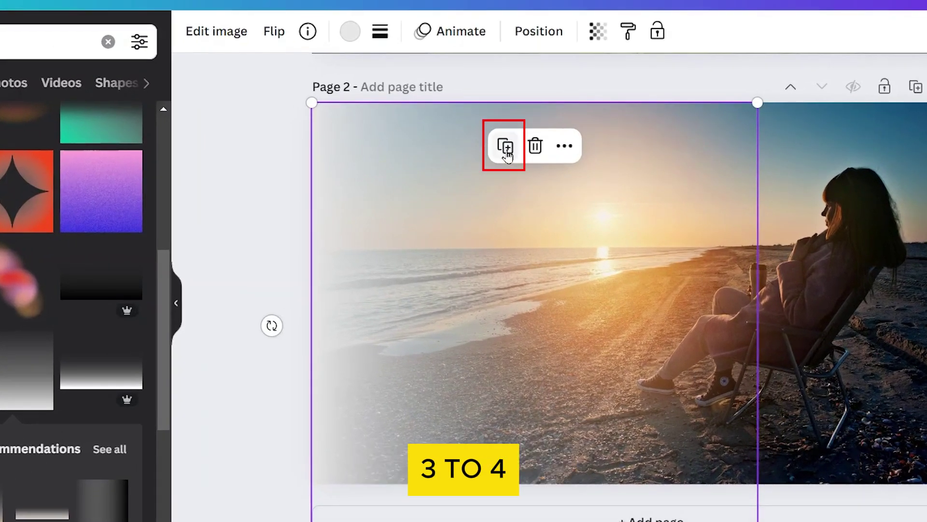
Step: Make three copies of the gradient and stack them over the original
click(505, 145)
mouse_move(517, 303)
mouse_down()
mouse_move(509, 306)
mouse_move(519, 308)
mouse_up()
click(509, 152)
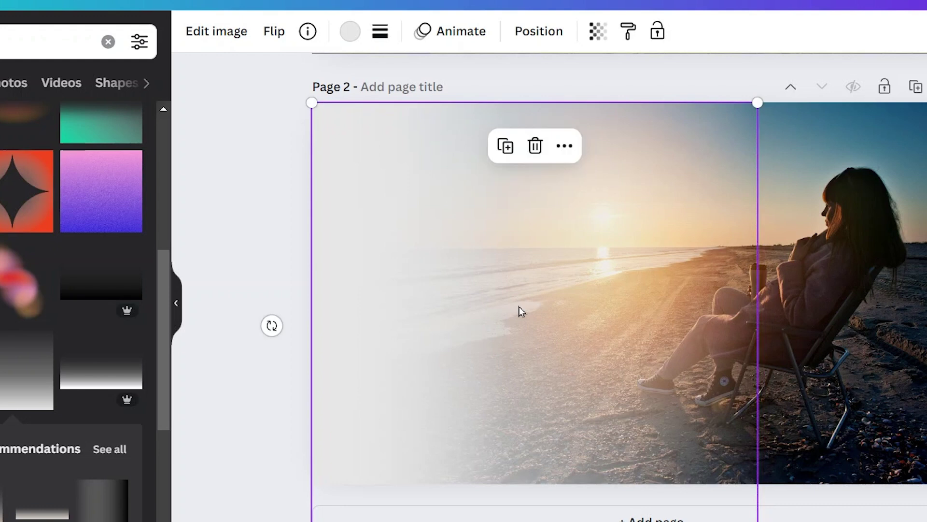
click(510, 147)
drag(511, 199, 478, 299)
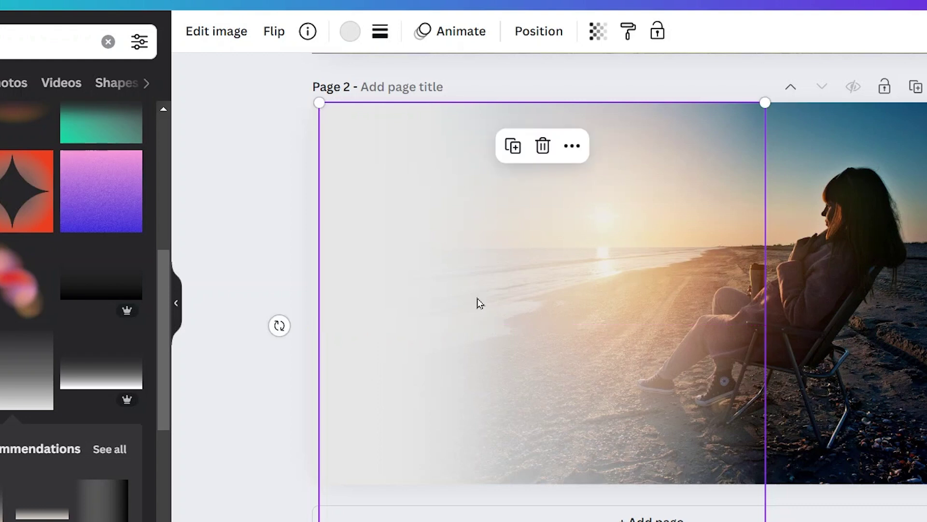
Step: Group the stacked gradient copies and duplicate the group
drag(289, 207, 414, 248)
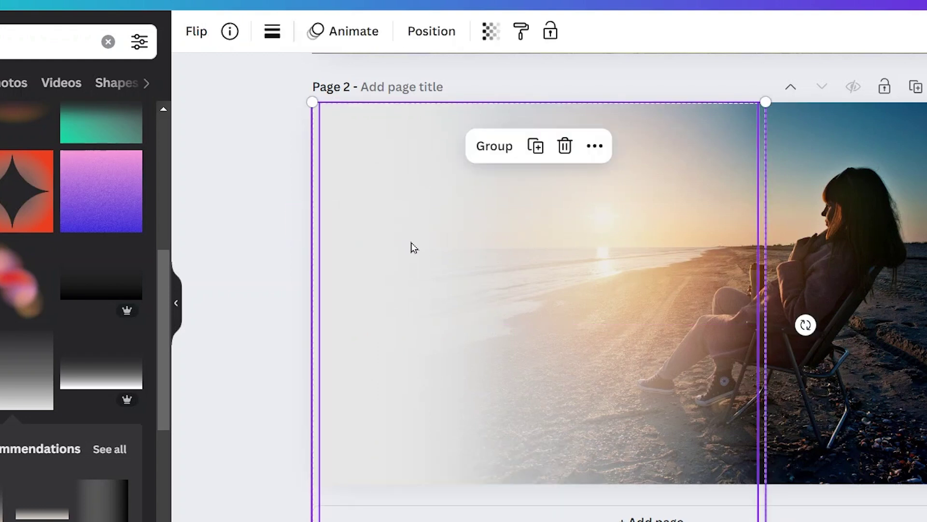
click(494, 146)
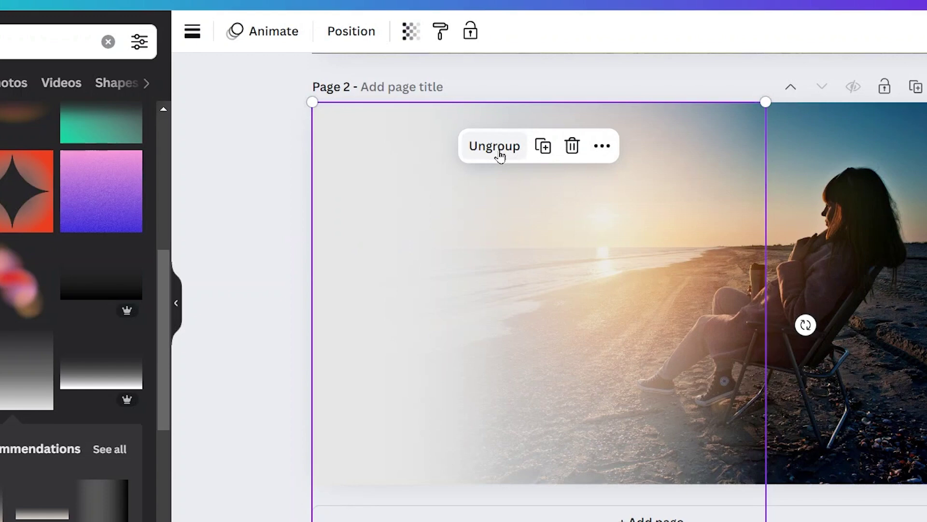
click(548, 160)
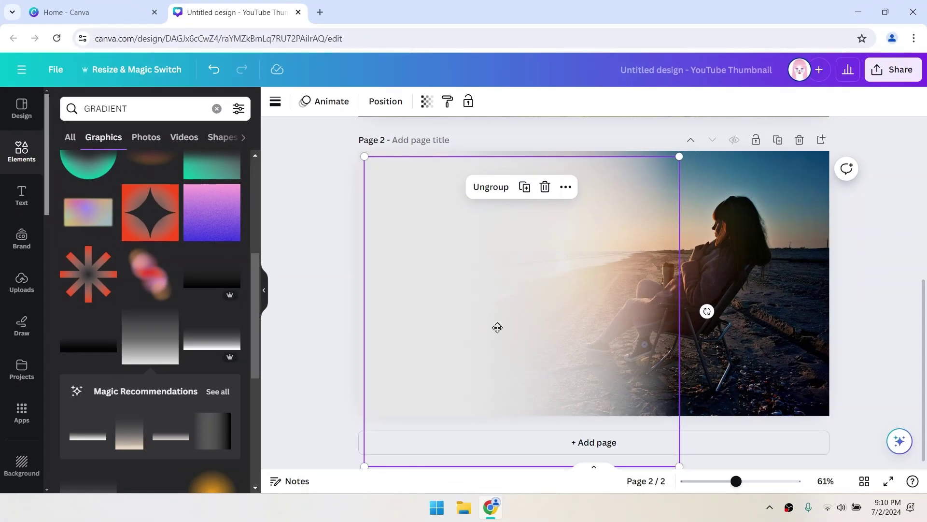
Step: Move the duplicated gradient group onto page 1, turned 180° over the landscape's right side
drag(499, 329, 607, 317)
scroll(548, 343, up, 5)
scroll(544, 340, up, 2)
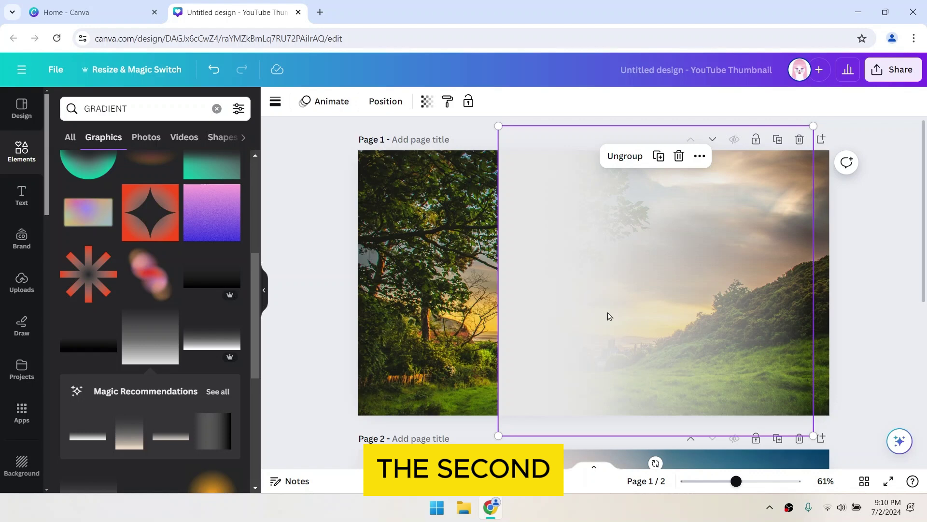
drag(653, 464, 663, 241)
drag(720, 288, 734, 275)
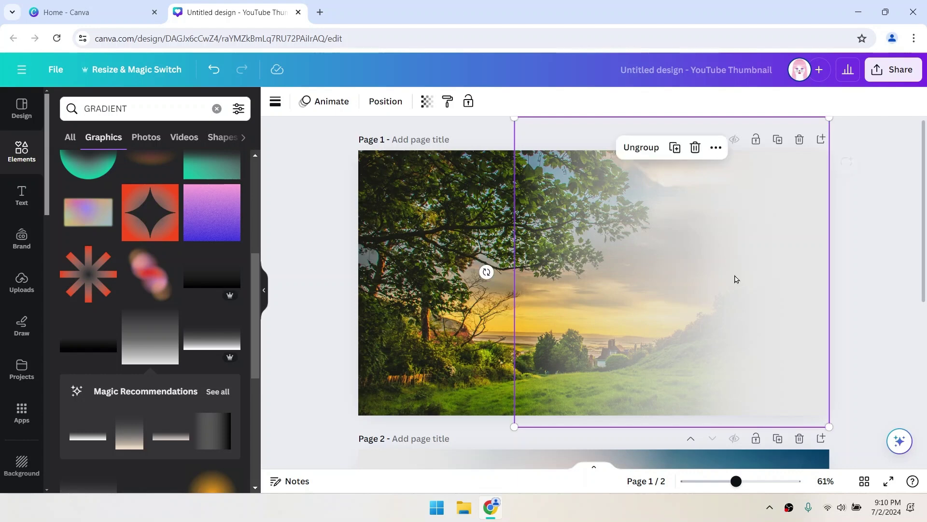
Step: Download only page 1 as a JPG at quality 80
key(Escape)
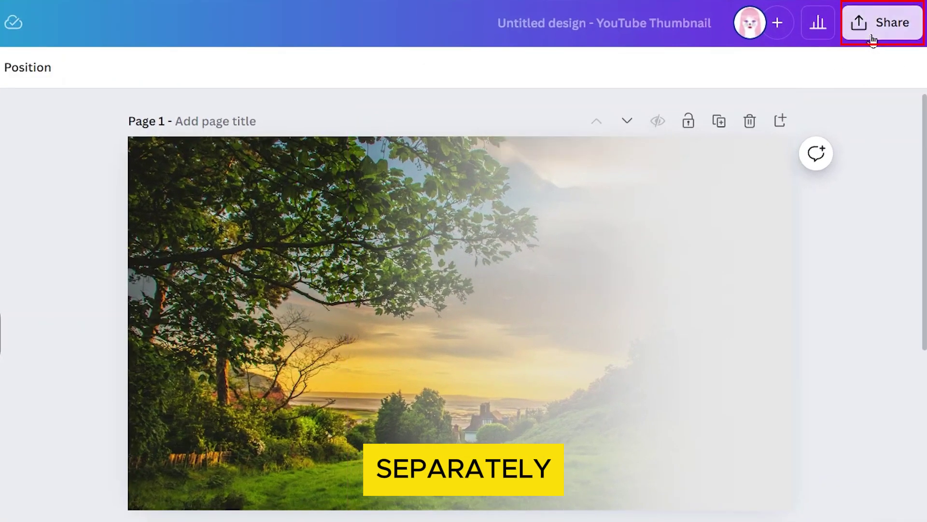
click(873, 41)
click(727, 460)
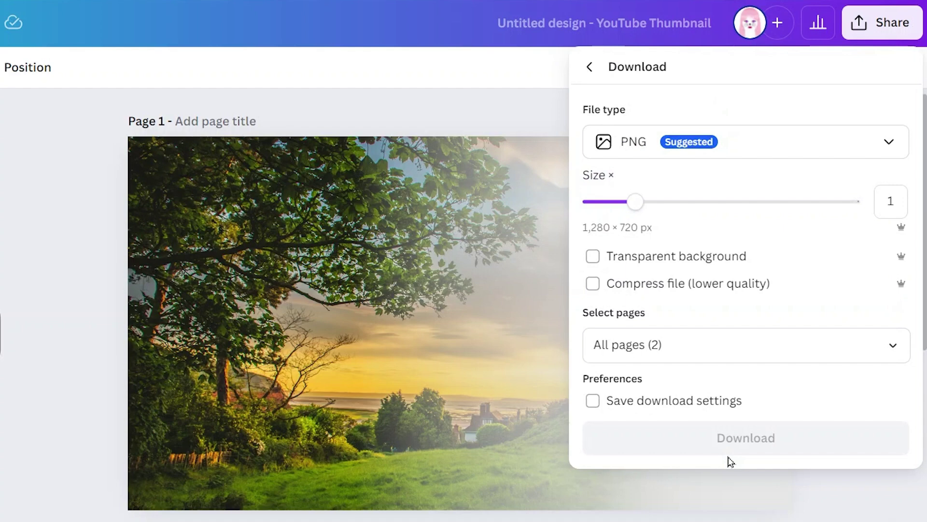
click(715, 152)
click(709, 193)
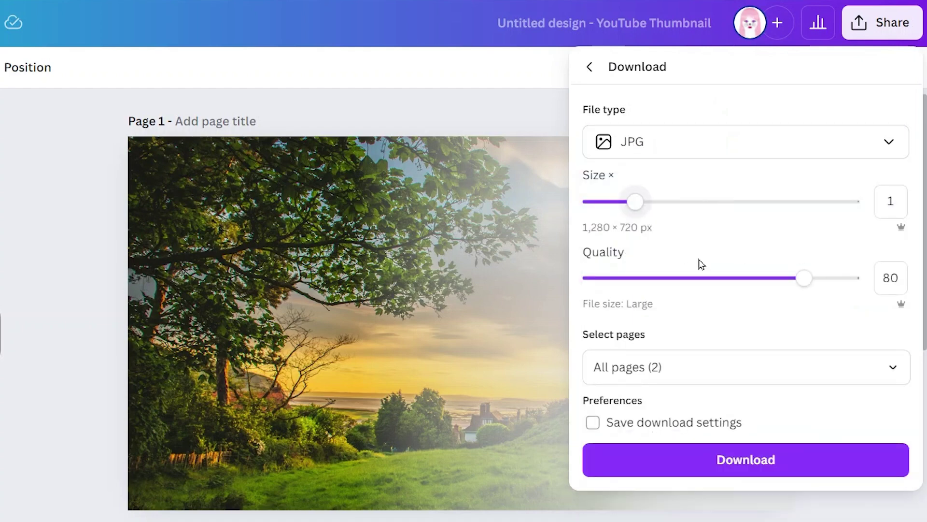
click(893, 367)
click(749, 422)
click(745, 472)
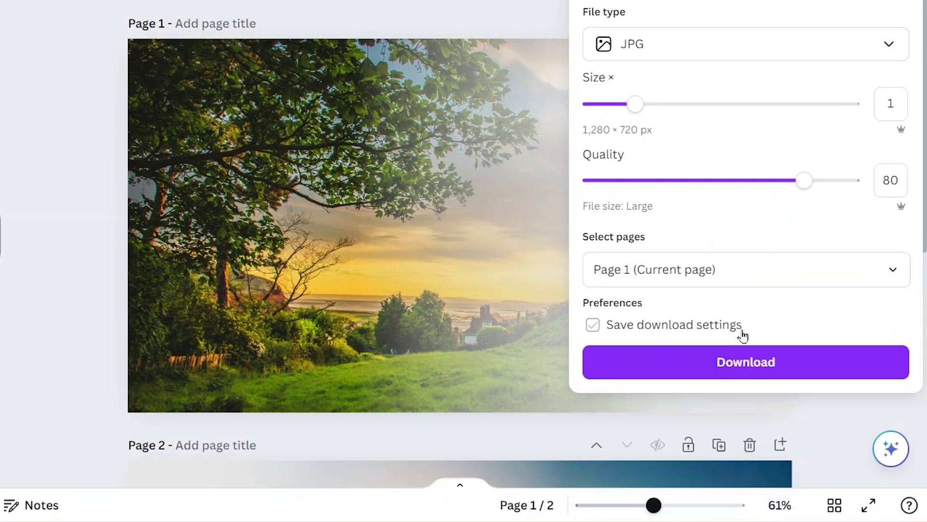
click(743, 357)
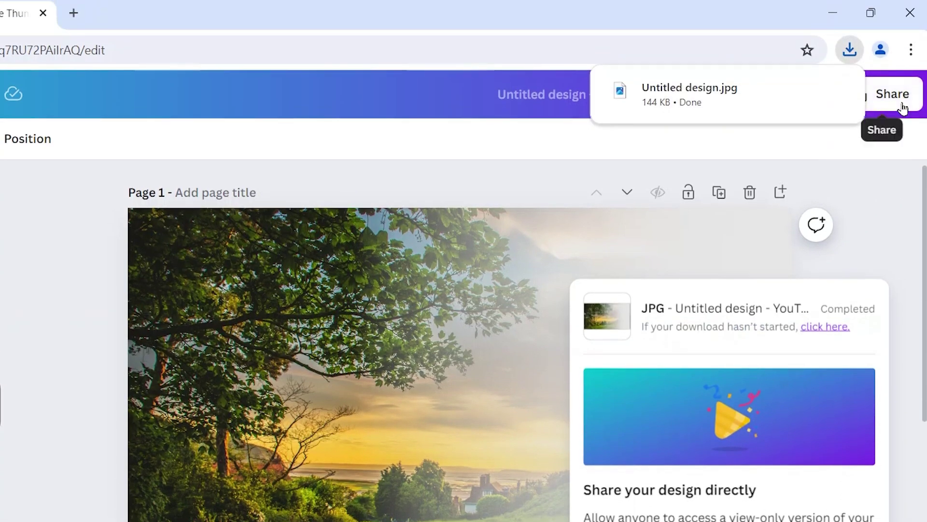
Step: Download only page 2 as a separate JPG
click(901, 105)
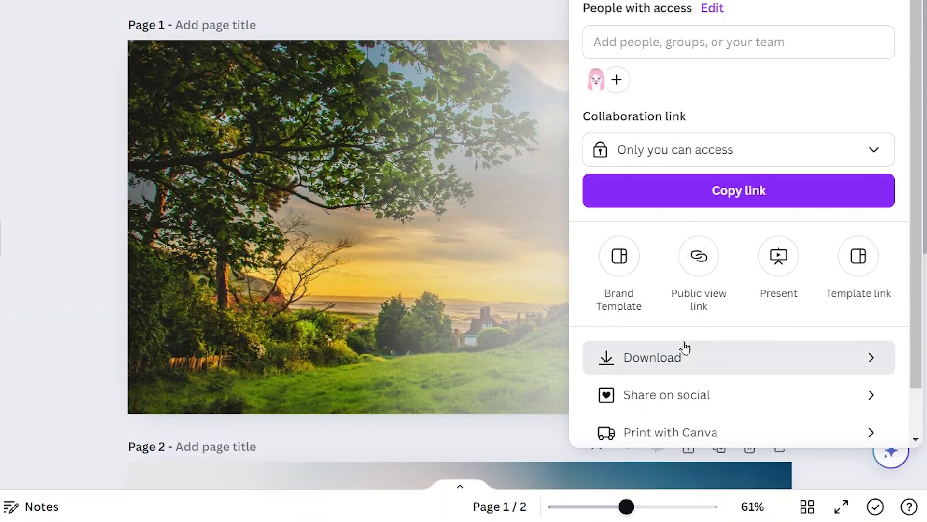
click(683, 355)
click(871, 264)
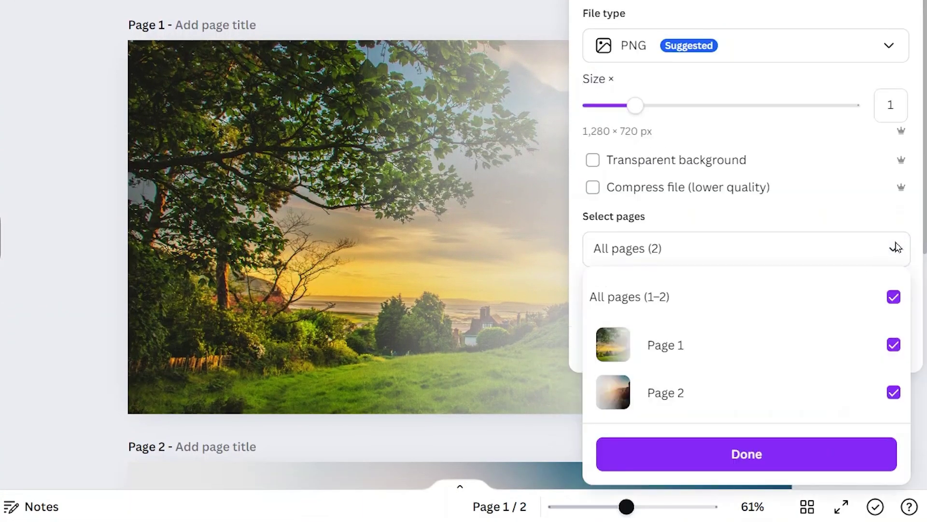
click(828, 347)
click(789, 452)
click(785, 58)
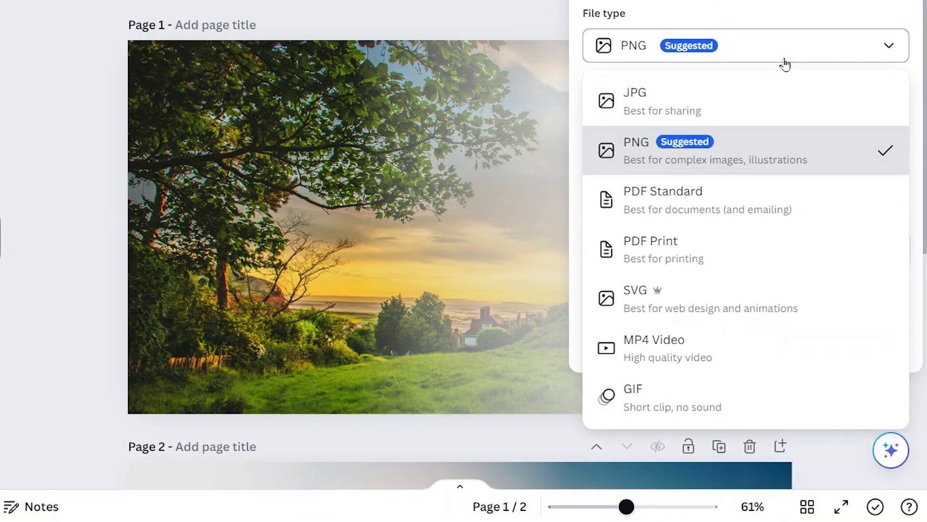
click(767, 102)
click(758, 364)
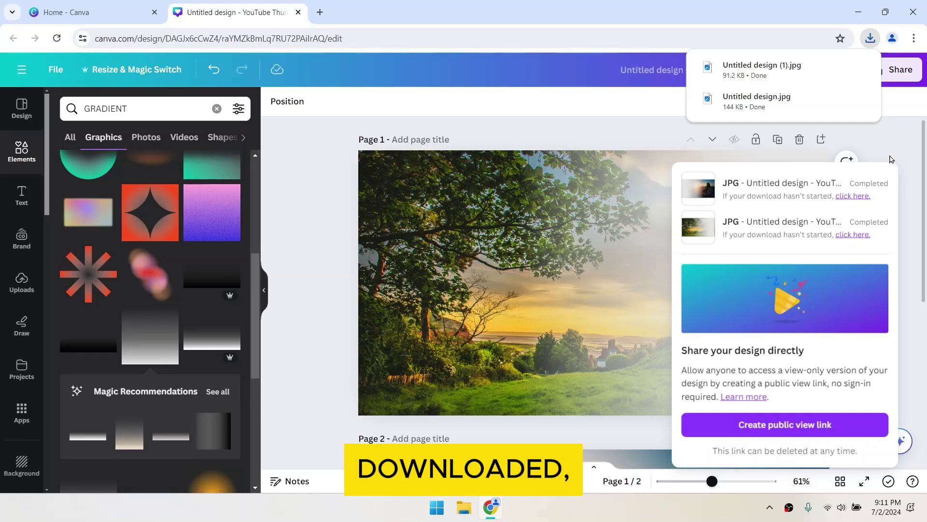
click(891, 160)
Step: Delete page 2, the gradient overlay and the landscape photo, leaving a blank page
click(799, 439)
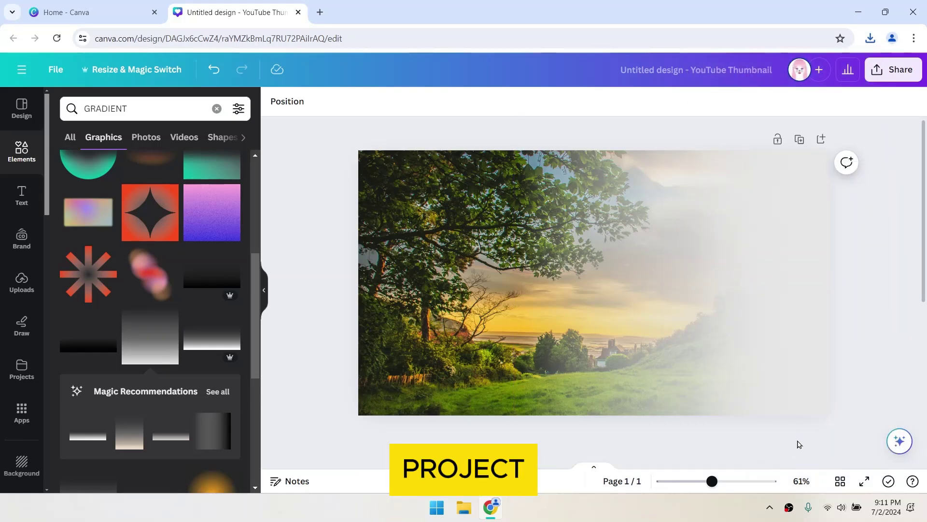
click(776, 228)
key(Delete)
click(778, 230)
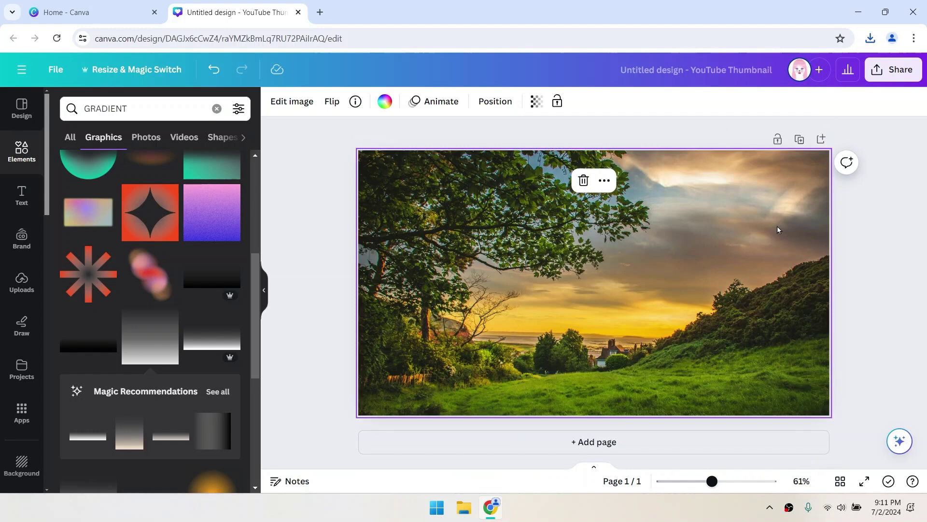
key(Delete)
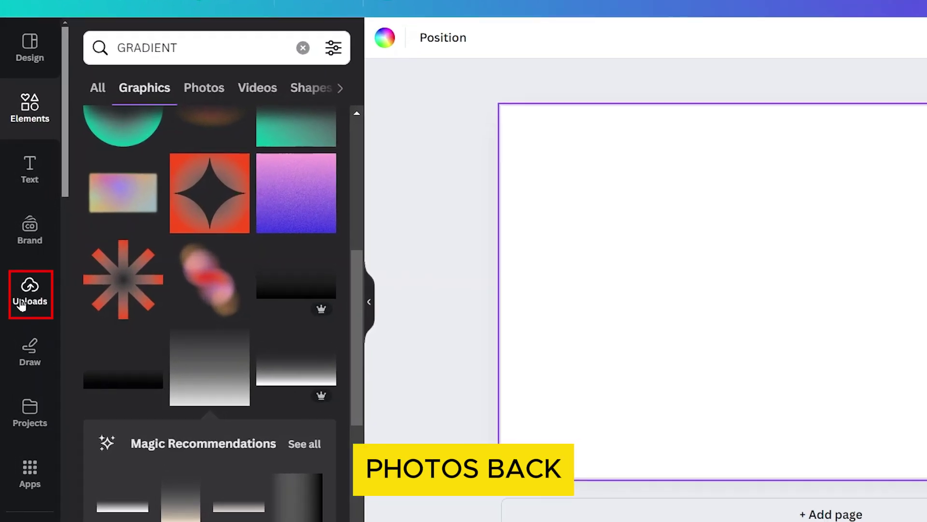
Step: Upload the two faded design JPGs from the computer
click(21, 304)
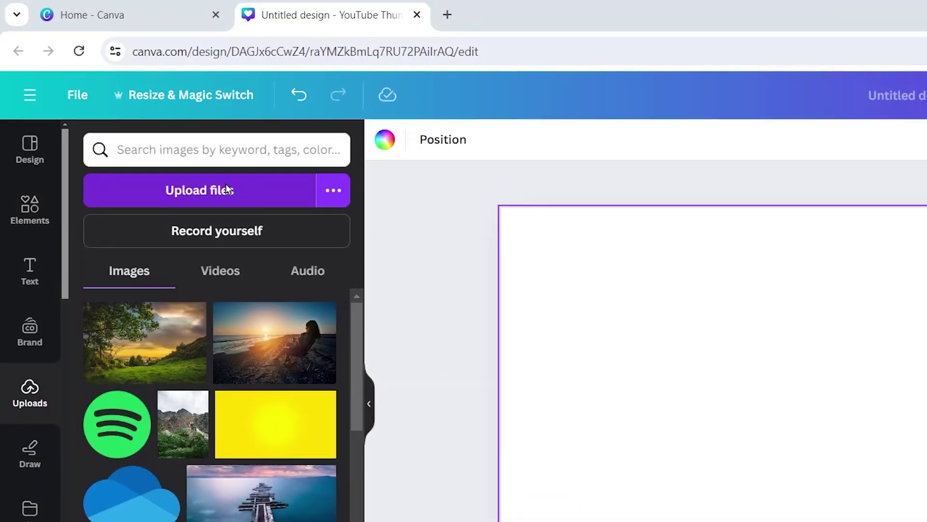
click(225, 88)
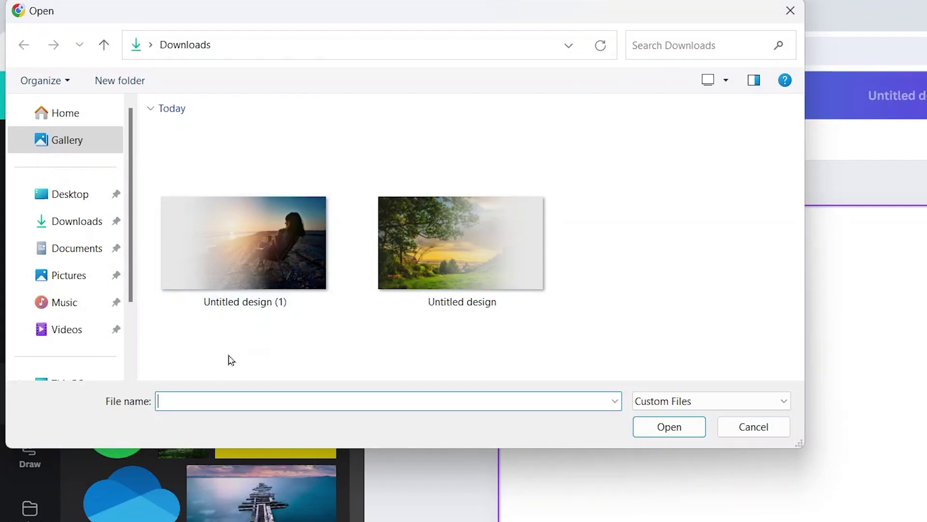
drag(229, 358, 527, 288)
click(703, 435)
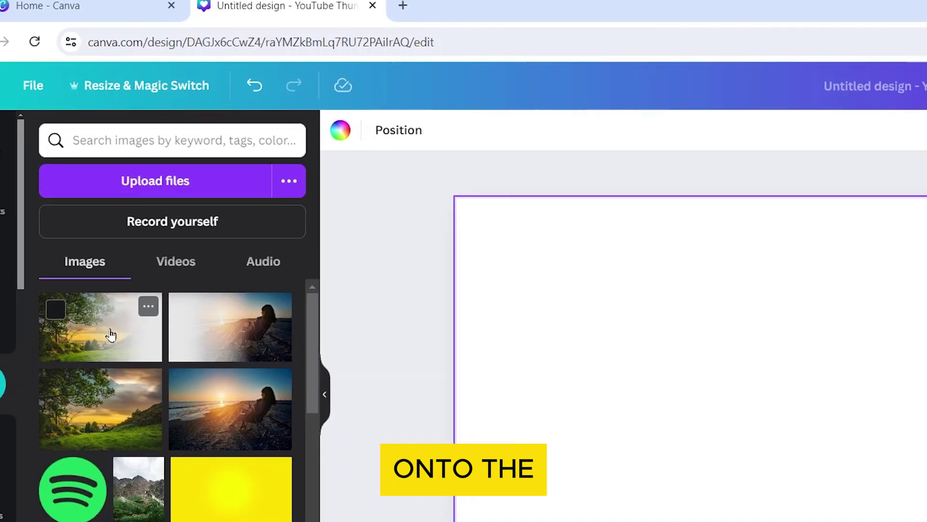
Step: Place the faded landscape image on the page and enlarge it
click(155, 344)
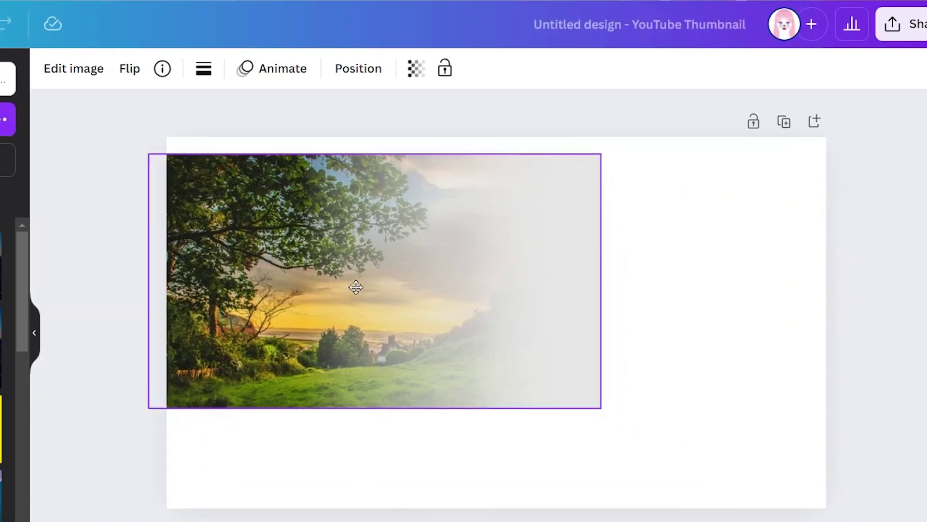
drag(356, 287, 345, 270)
drag(590, 391, 804, 509)
drag(612, 354, 526, 354)
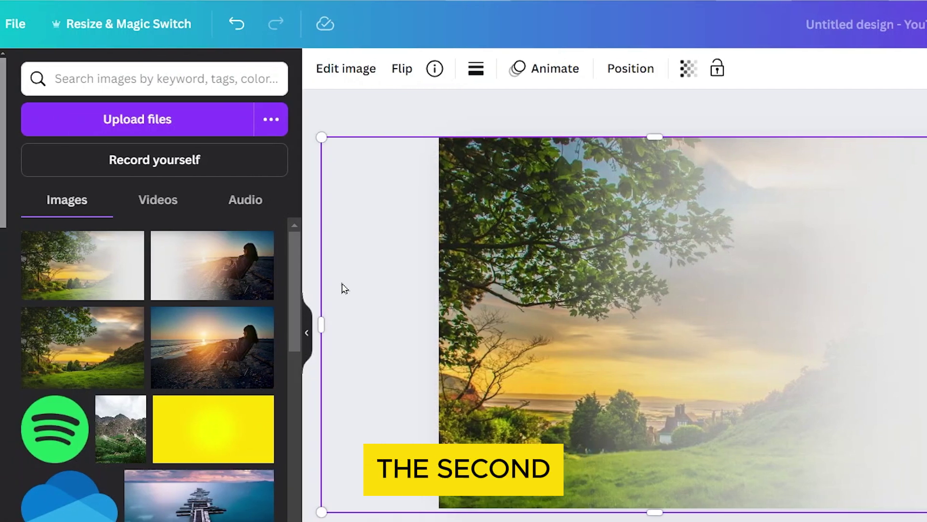
Step: Place the faded beach image on top and enlarge it to fill the page
click(224, 269)
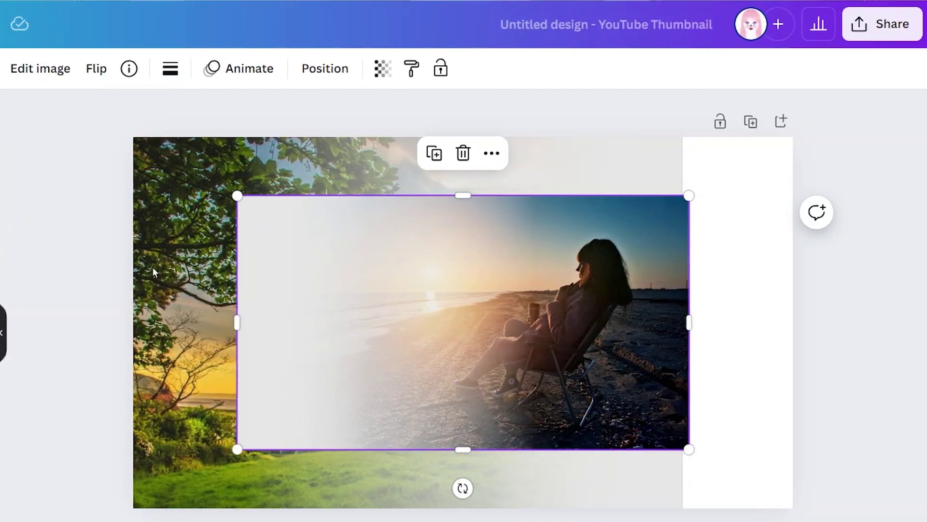
drag(544, 194, 491, 172)
drag(185, 173, 135, 137)
drag(691, 449, 791, 507)
mouse_move(449, 342)
mouse_down()
mouse_move(584, 346)
mouse_move(470, 379)
mouse_move(446, 338)
mouse_up()
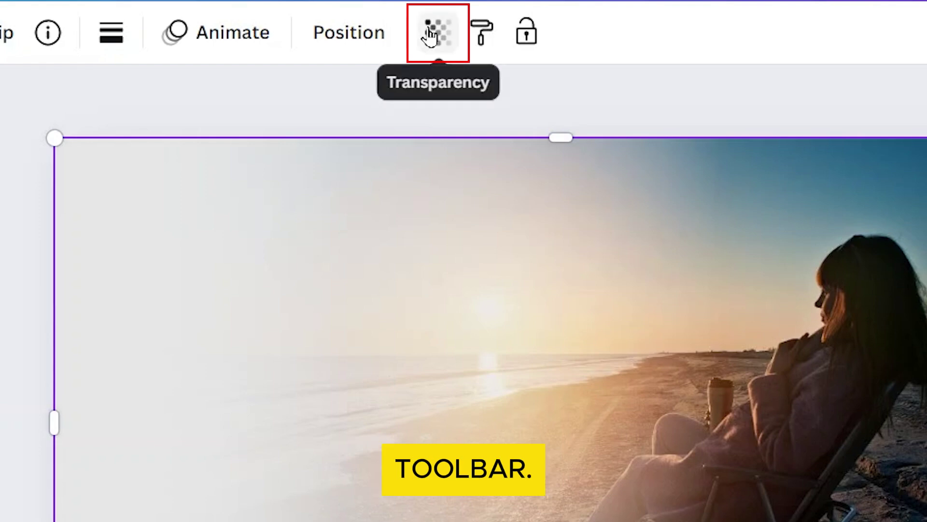
Step: Set the beach image's transparency to 50
click(429, 34)
drag(365, 147, 283, 157)
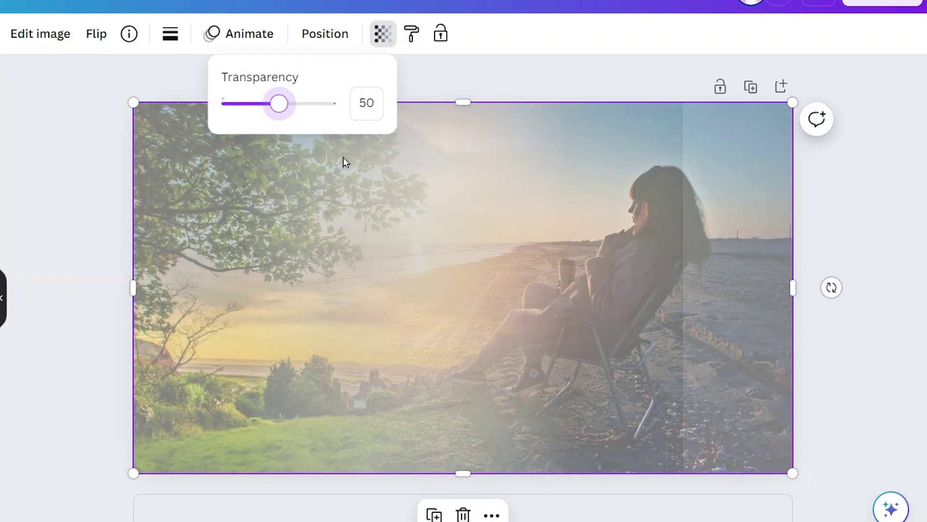
click(362, 220)
Step: Reposition and resize the faded beach image to cover the whole page
drag(362, 219, 573, 327)
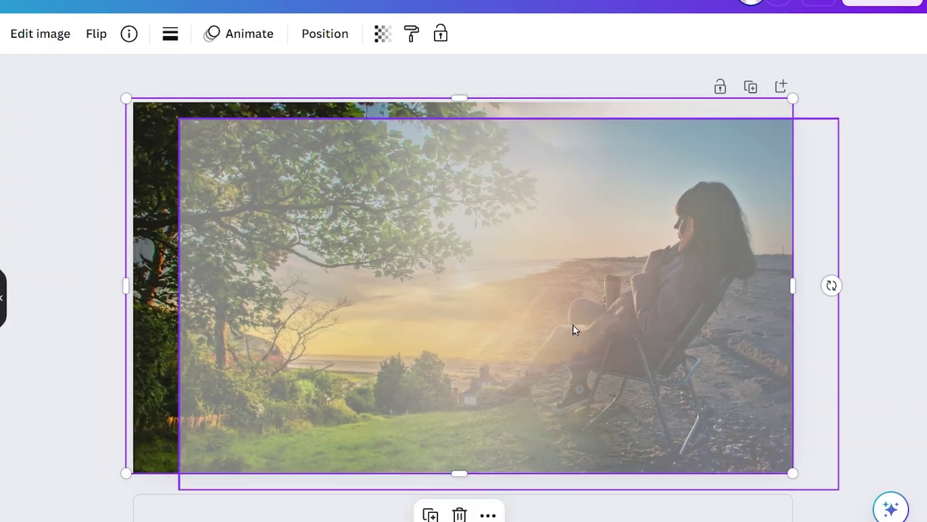
drag(530, 216, 499, 202)
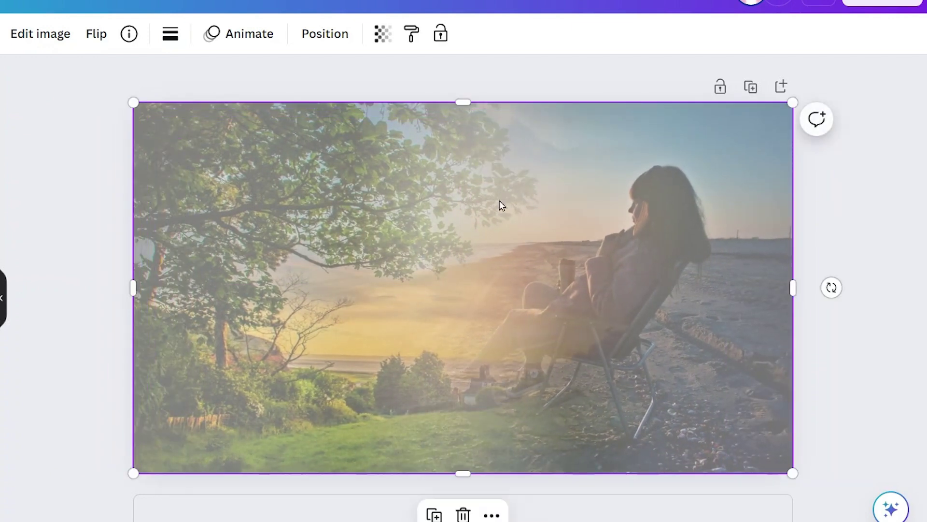
drag(132, 99, 89, 77)
drag(540, 242, 595, 259)
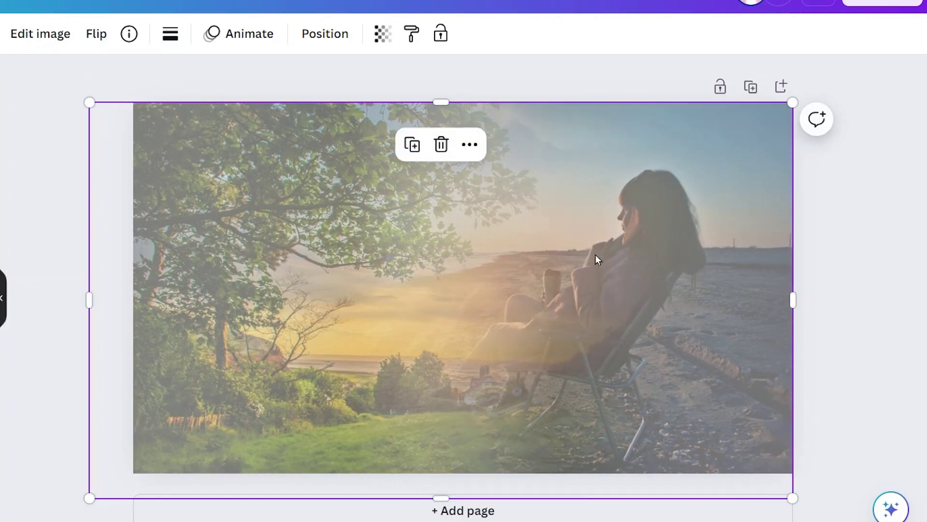
Step: Download the blended design as a 1,280 × 720 JPG at quality 80
click(24, 215)
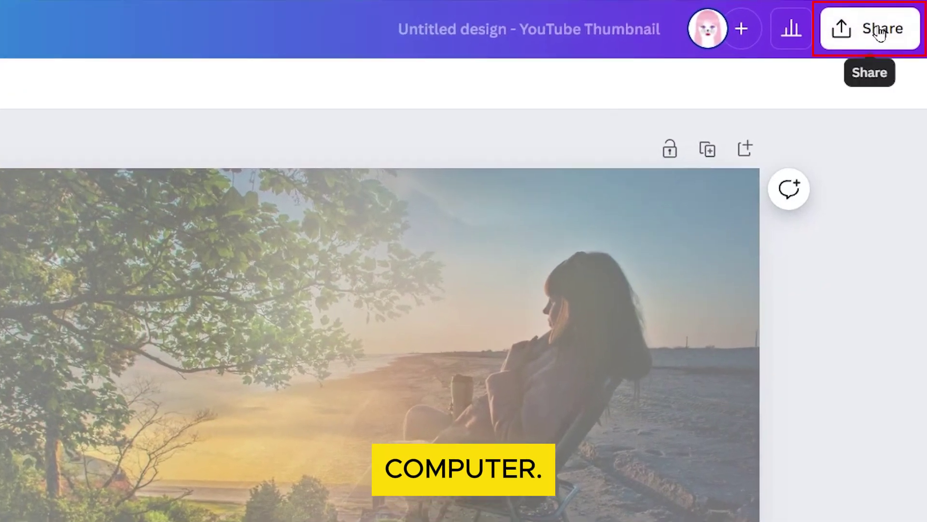
click(884, 13)
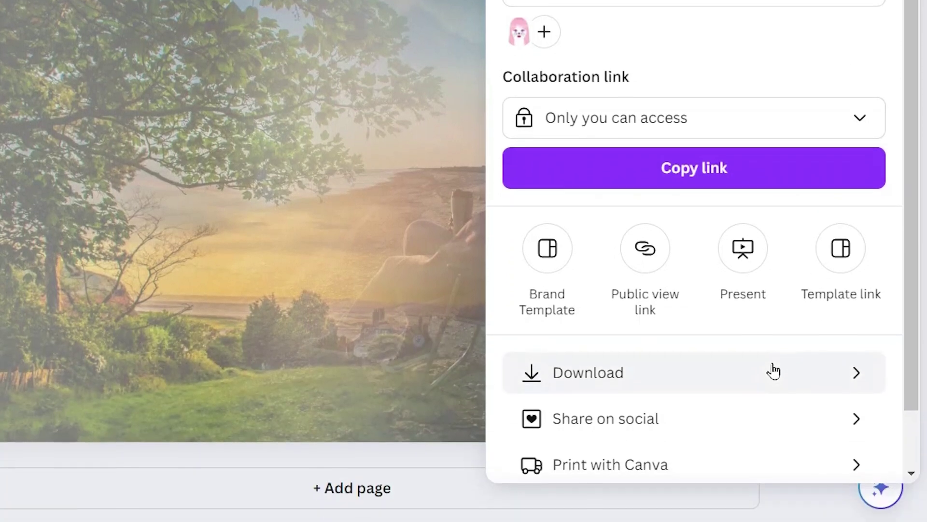
click(772, 371)
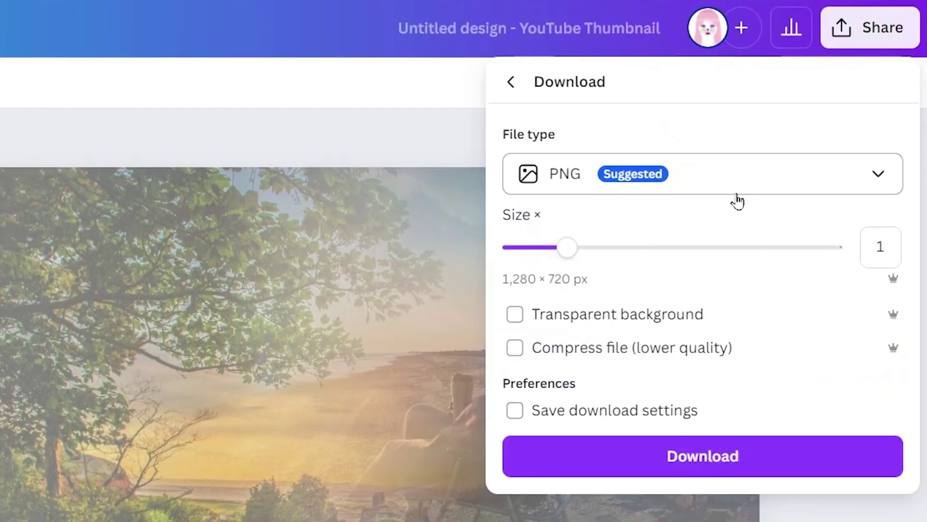
click(735, 154)
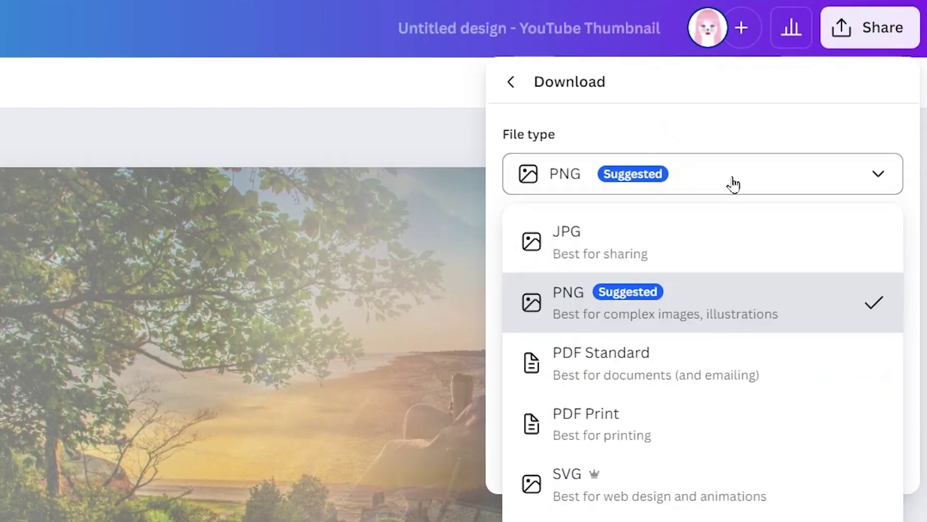
click(719, 206)
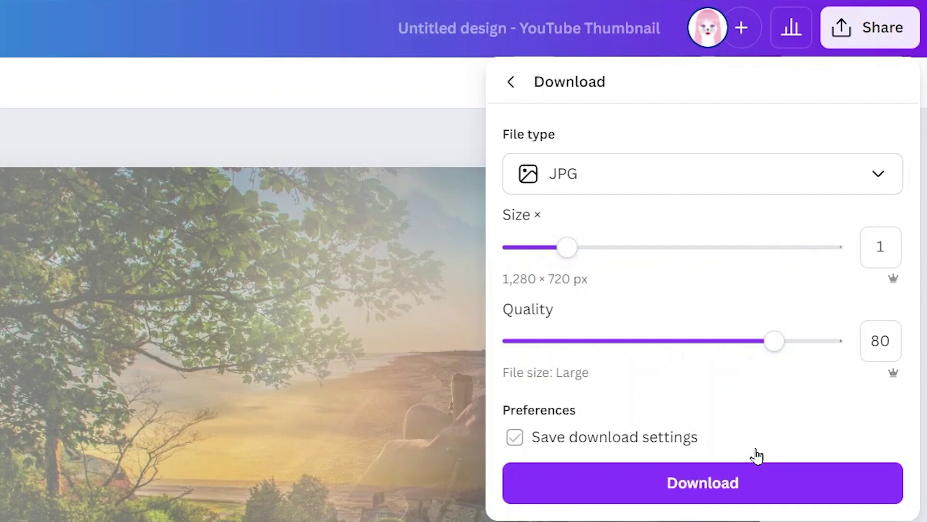
click(758, 472)
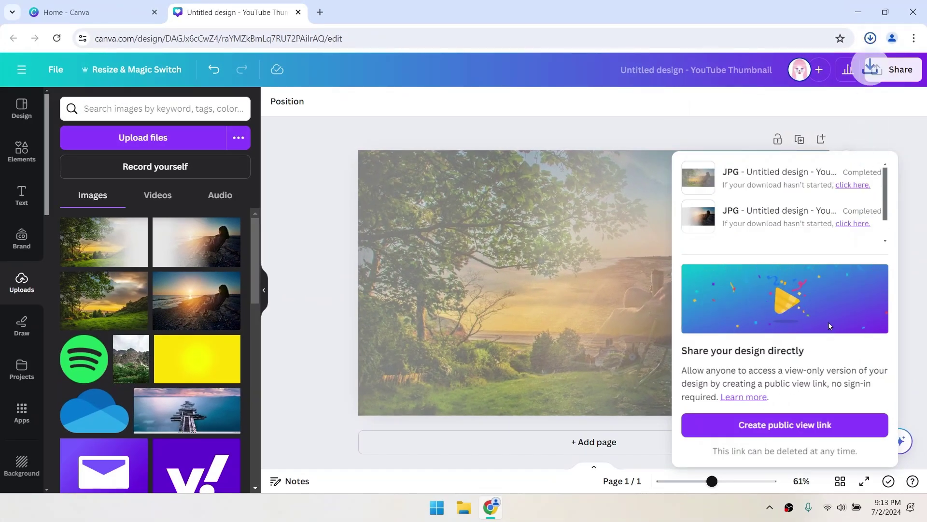
Step: Close the sharing panel and delete both blended image layers from the page
click(489, 136)
click(583, 259)
key(Delete)
key(Delete)
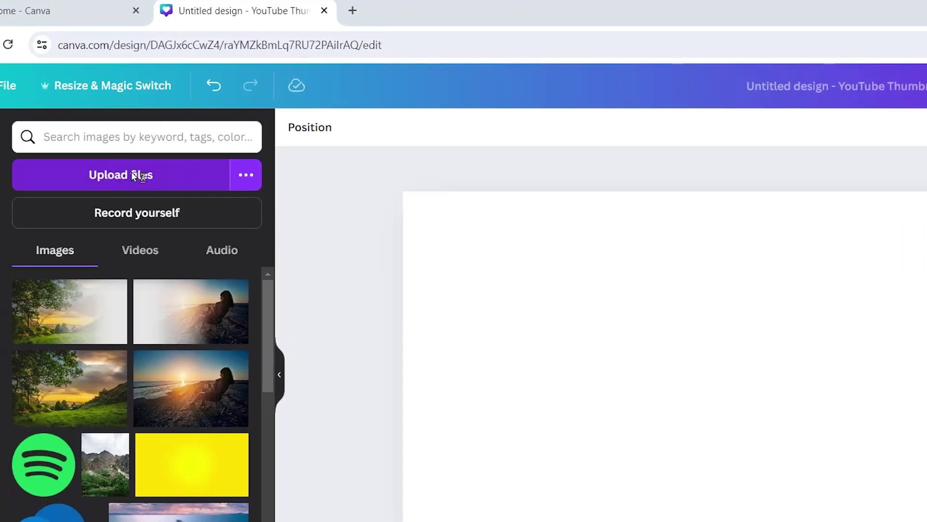
Step: Upload 'Untitled design (2)', add it to the page, and set it as the background
click(140, 160)
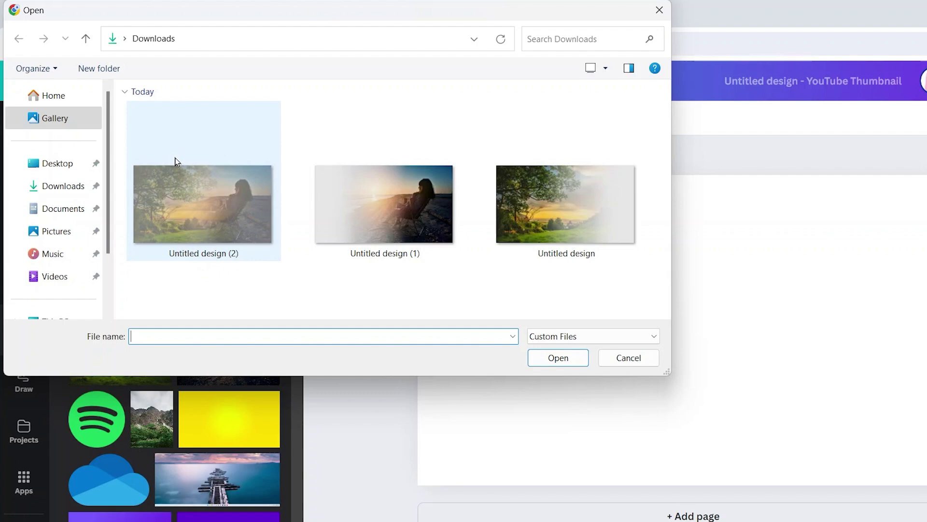
double_click(175, 161)
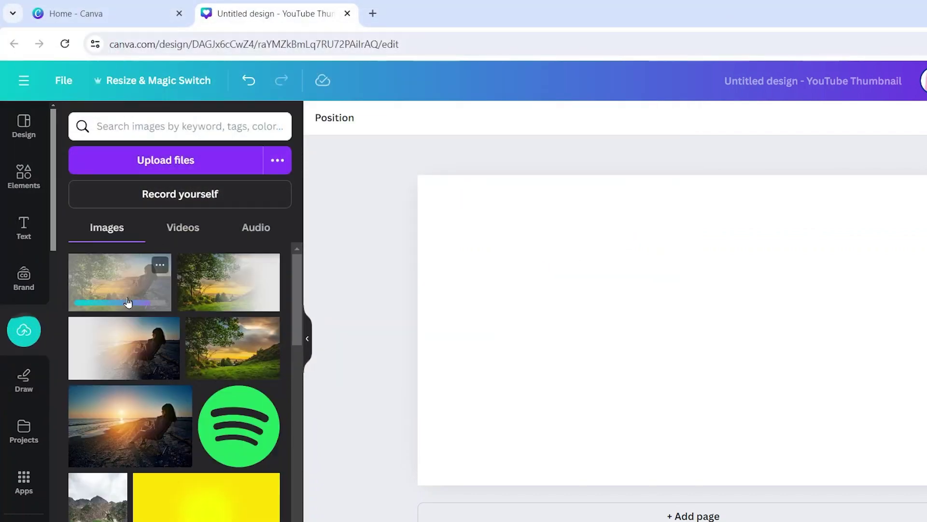
click(127, 303)
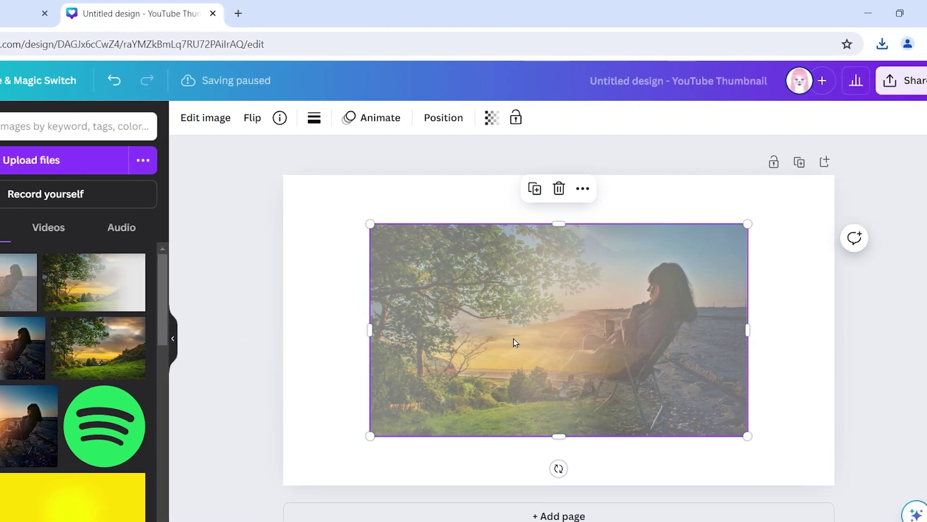
right_click(649, 338)
click(567, 496)
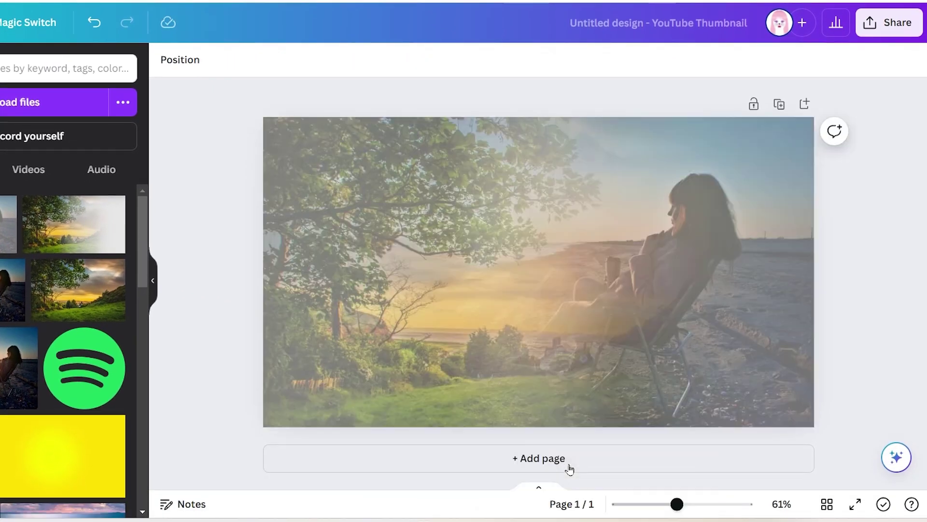
Step: Adjust the background image to brightness -17 and contrast 100, and boost its saturation
click(386, 196)
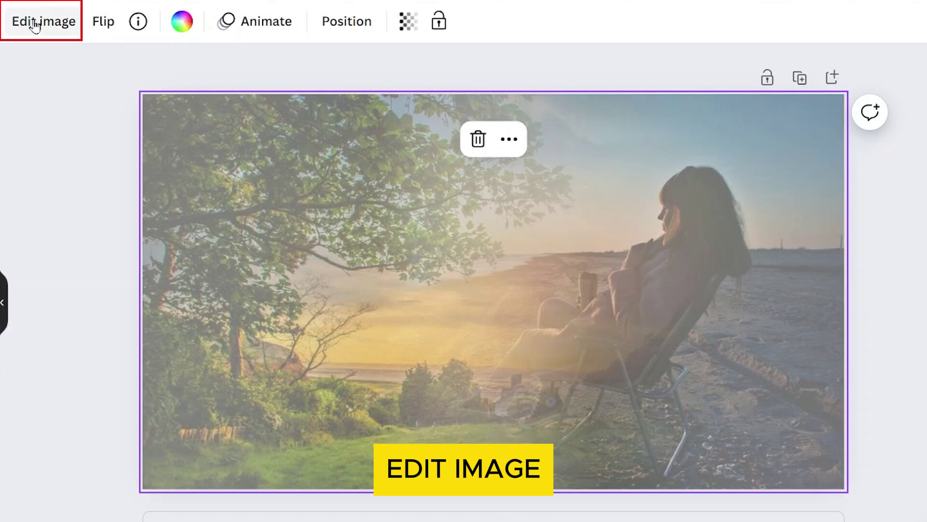
click(35, 25)
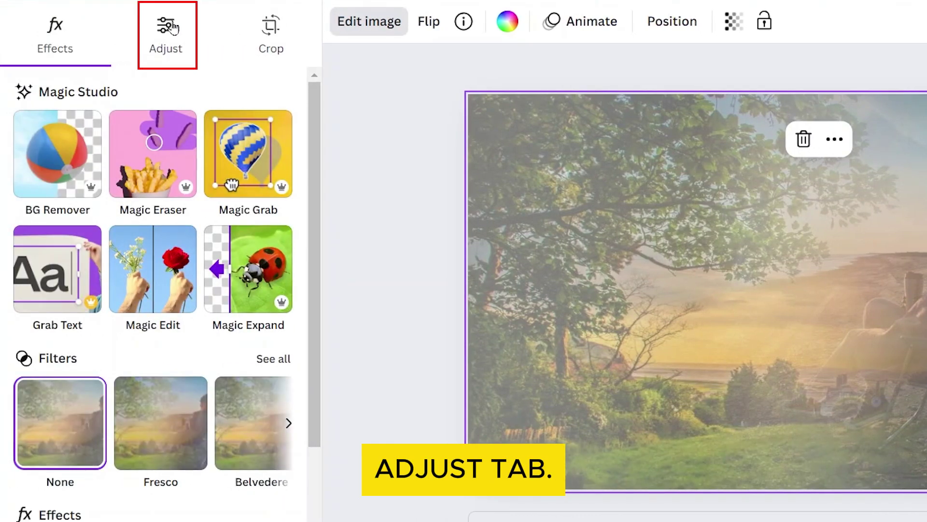
click(173, 27)
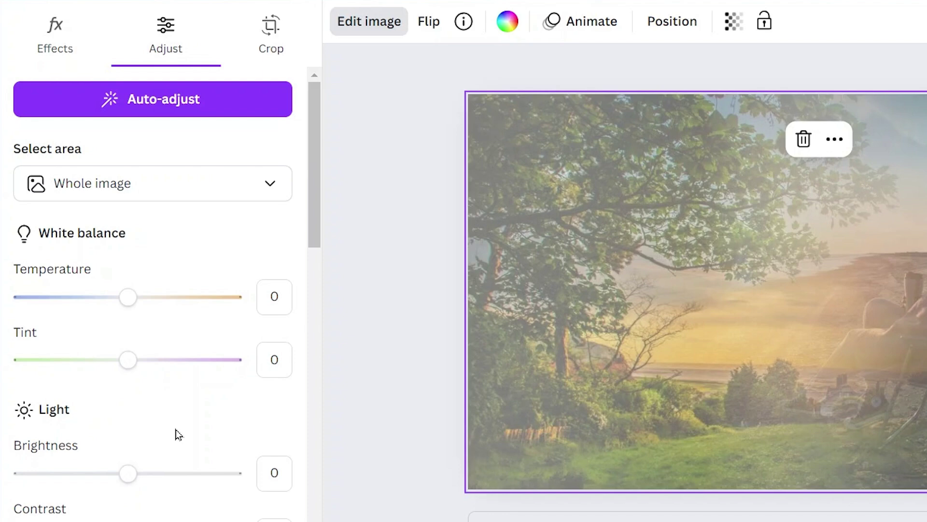
scroll(179, 434, down, 5)
drag(128, 203, 110, 212)
drag(126, 271, 232, 283)
scroll(263, 284, down, 5)
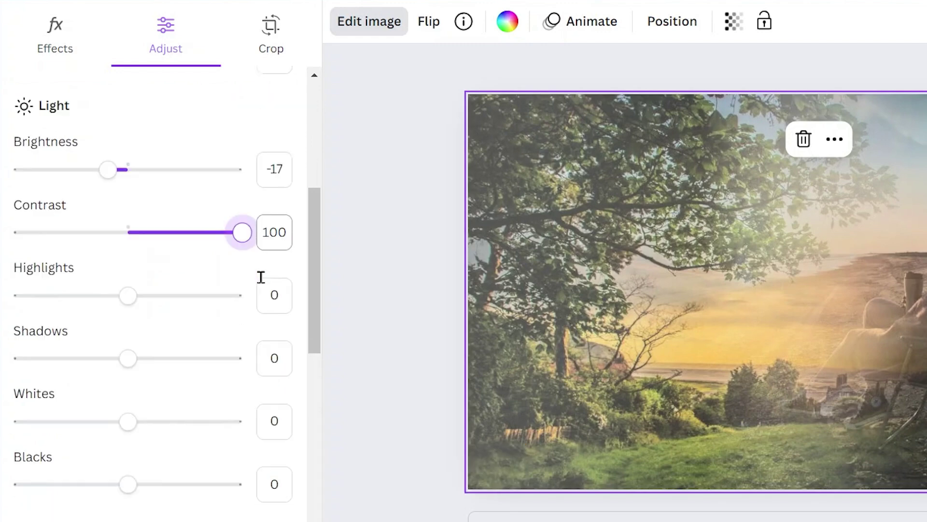
drag(140, 437, 211, 446)
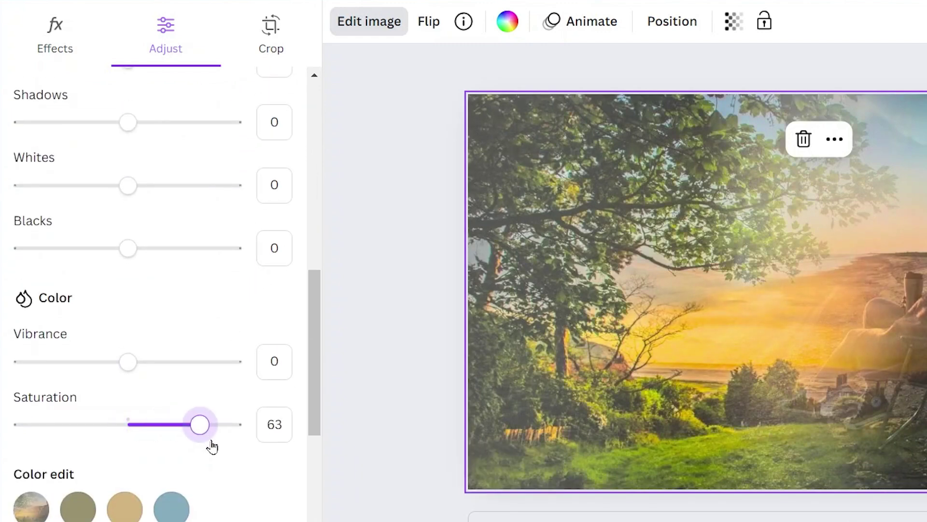